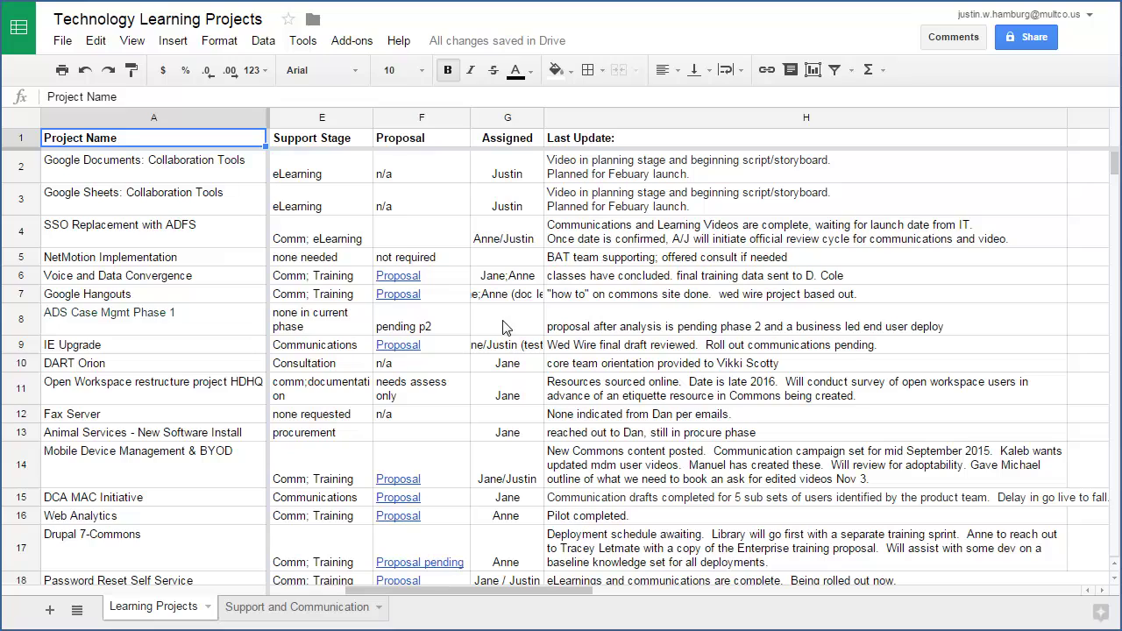
# - Comment 'Can you tell me the status of this project?' on the Collaboration Tools cell, mentioning a collaborator
pyautogui.click(126, 201)
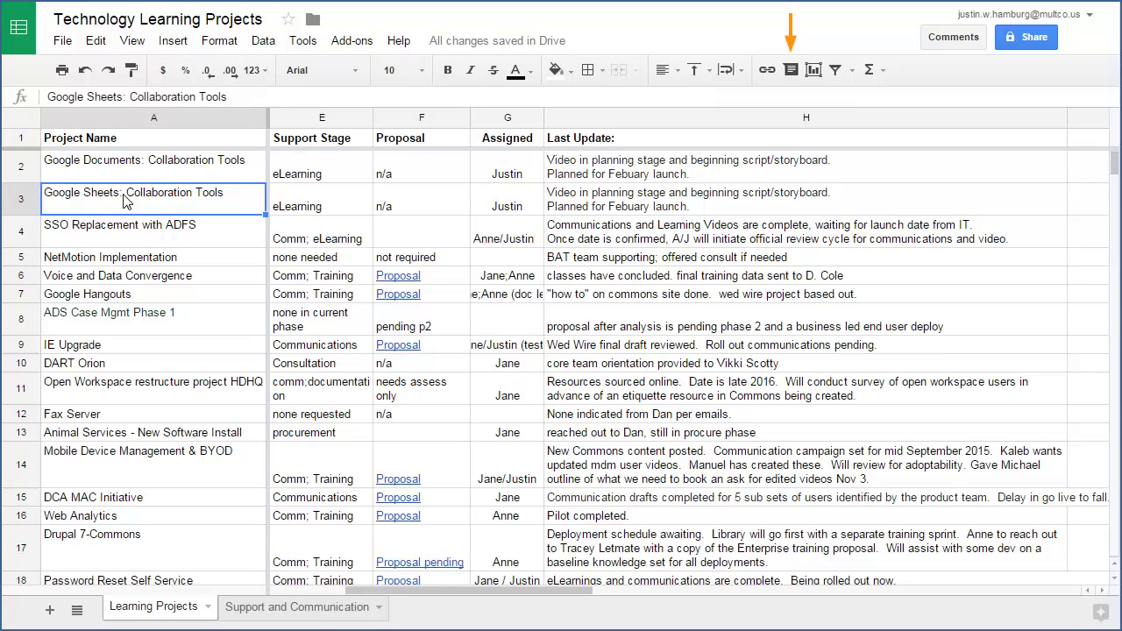
pyautogui.click(791, 70)
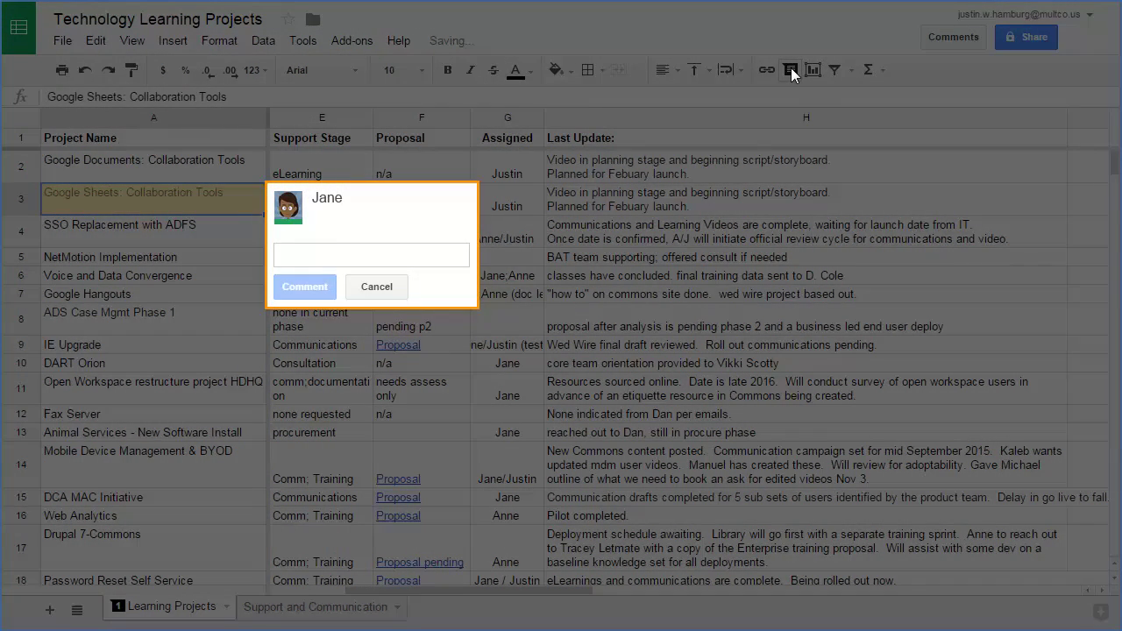
pyautogui.click(293, 256)
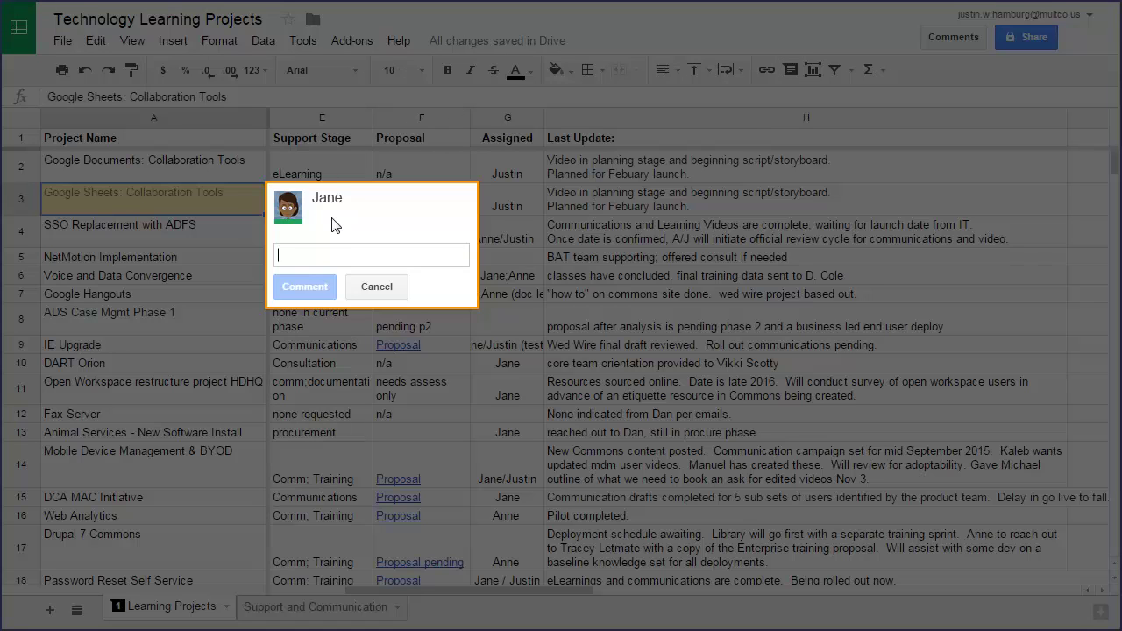
pyautogui.write('Can you tell me the status of this project?')
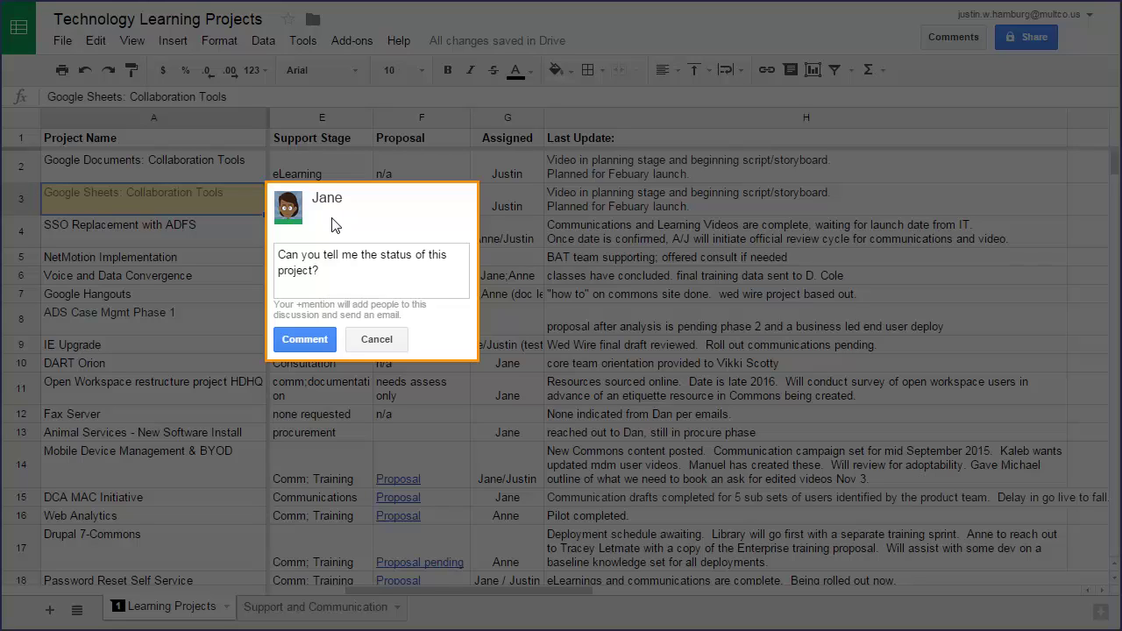
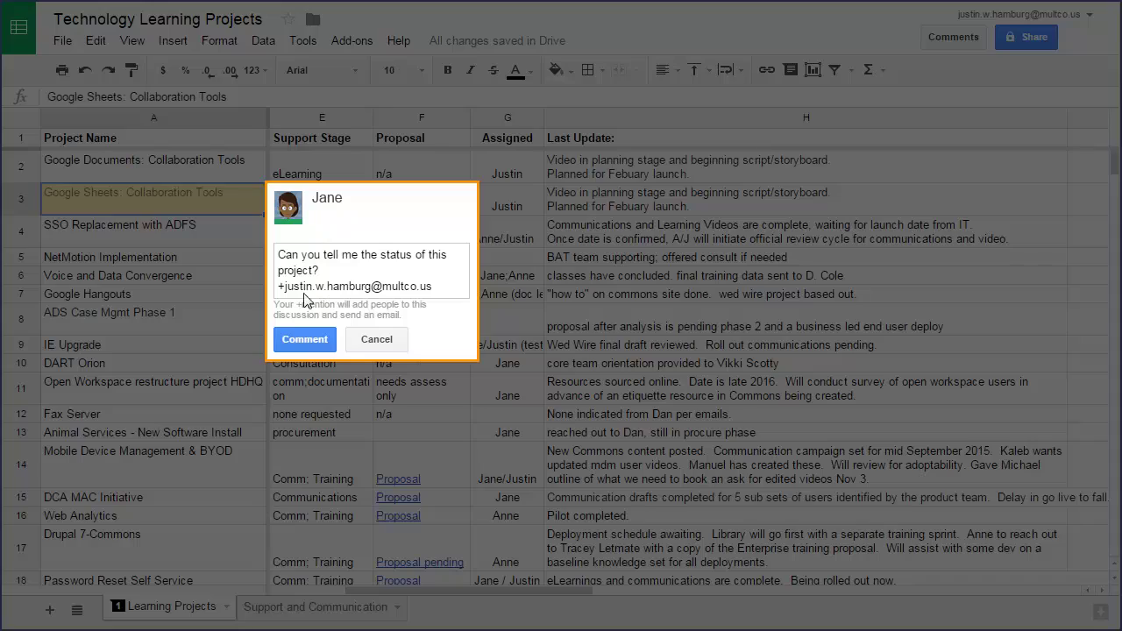
pyautogui.click(307, 340)
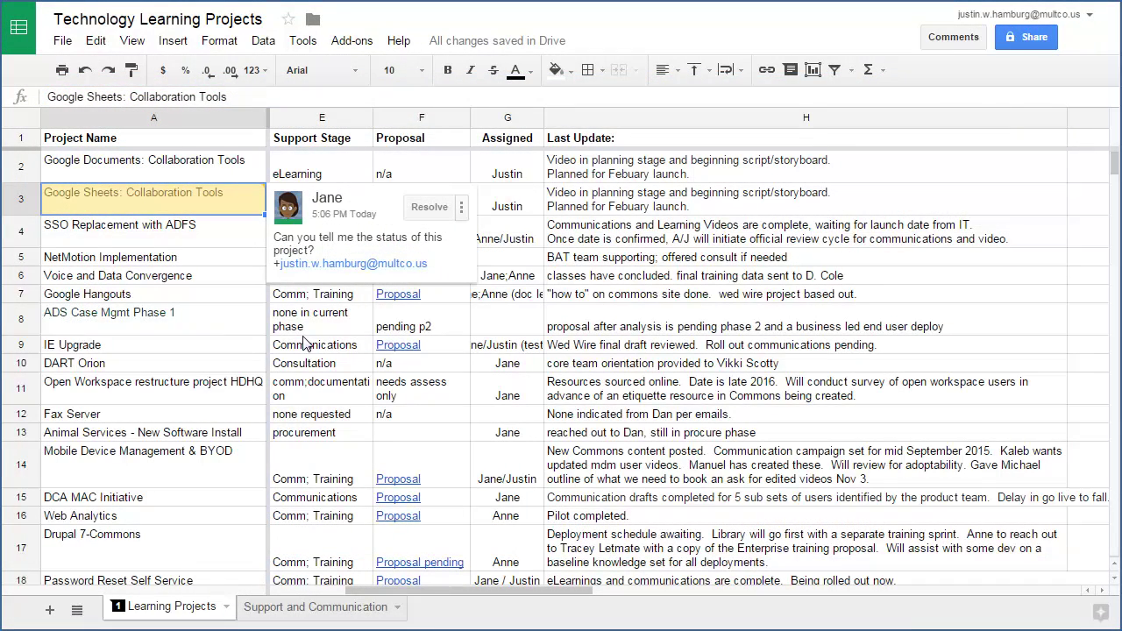
# - Reply to the comment: 'The video is in development now, and will be published by the end of the month.'
pyautogui.click(461, 207)
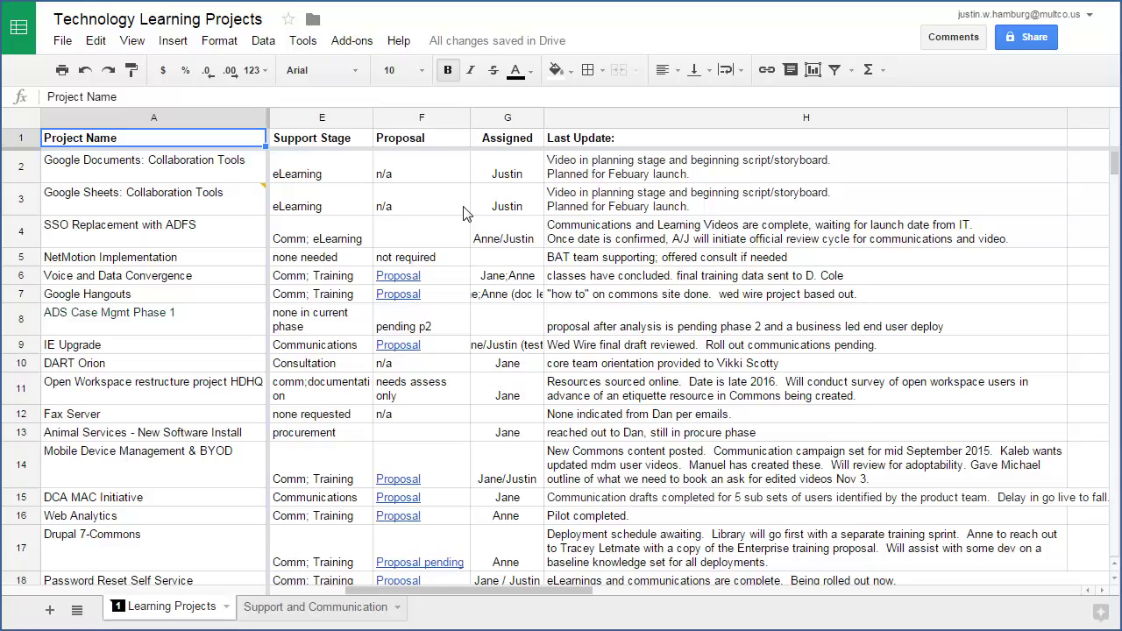
pyautogui.click(145, 198)
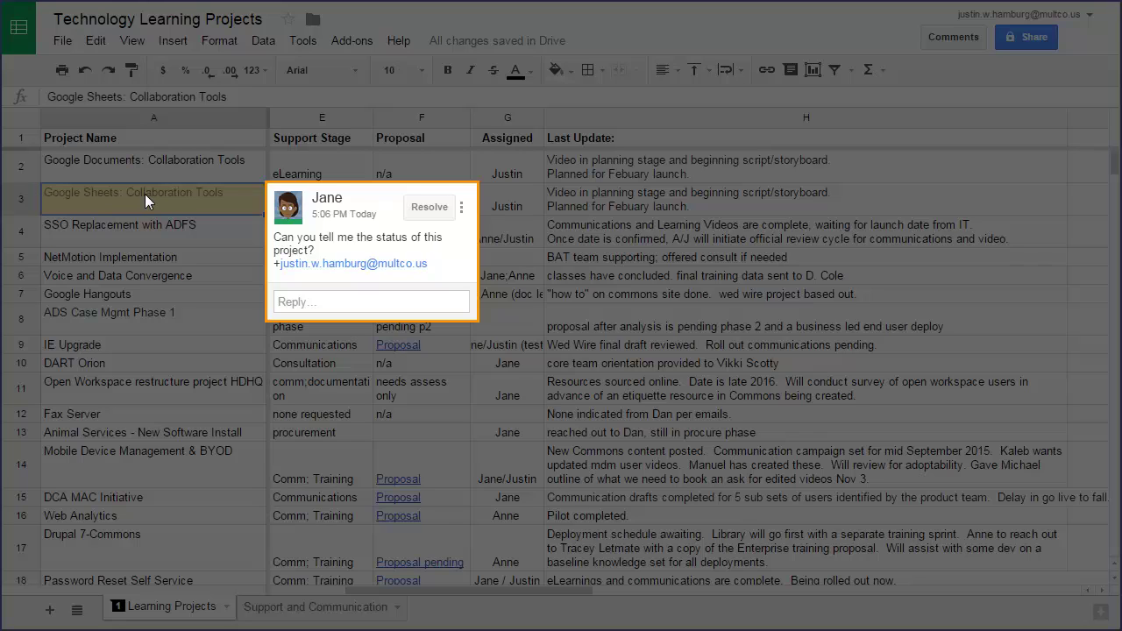
pyautogui.click(318, 304)
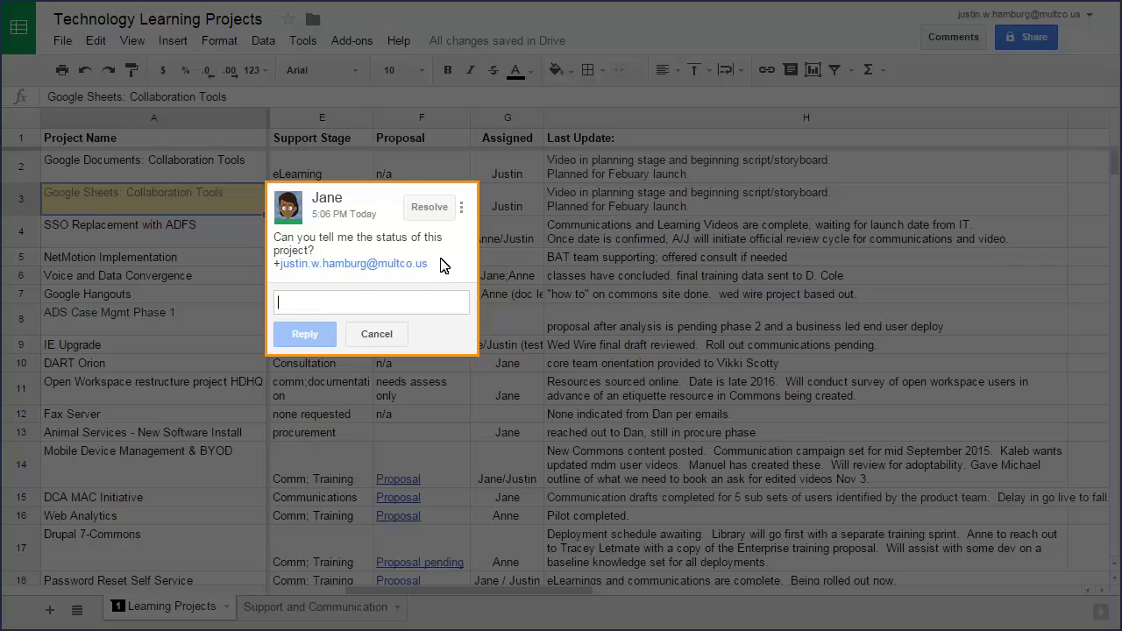
pyautogui.write('The video is in development now, and will be published by the end of the month.')
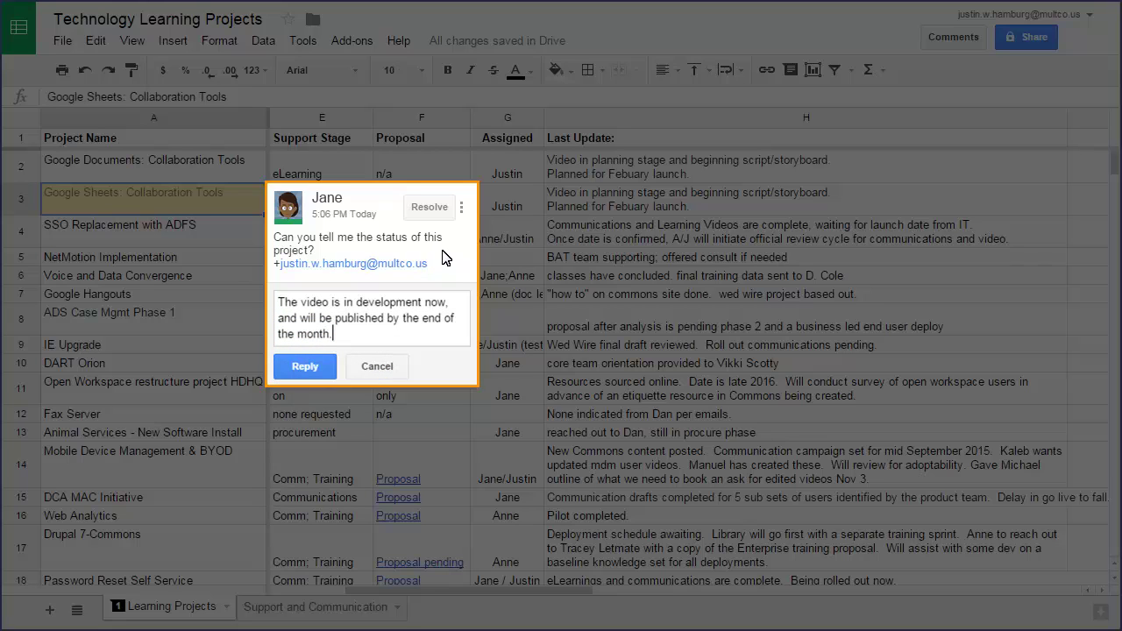
pyautogui.click(307, 368)
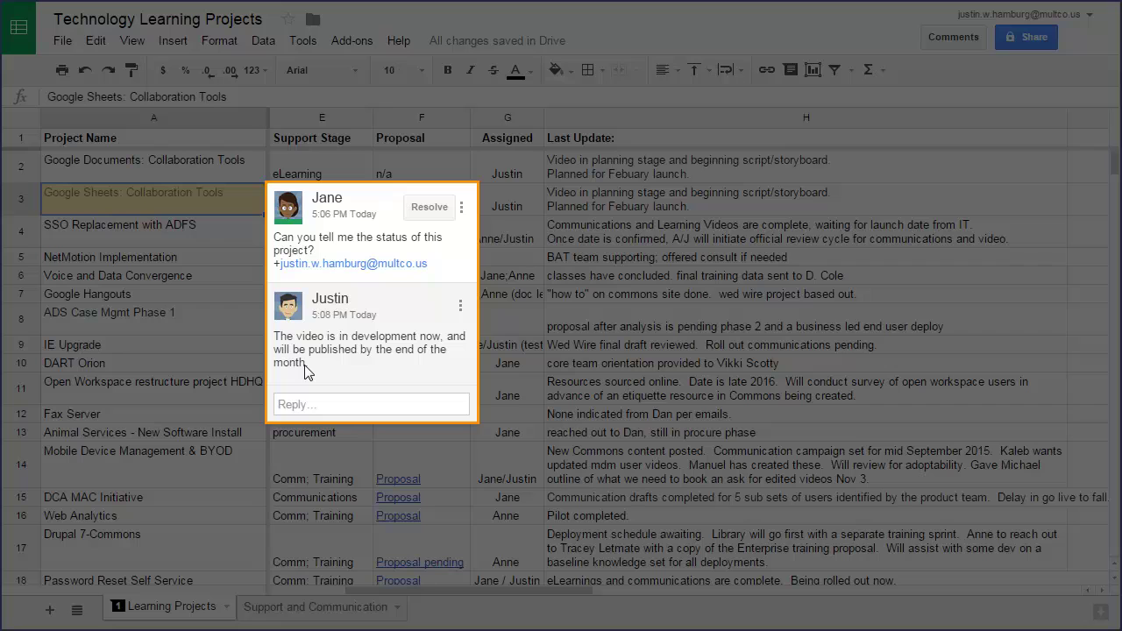
# - Resolve the comment thread, then review all comments and their notification options
pyautogui.click(433, 214)
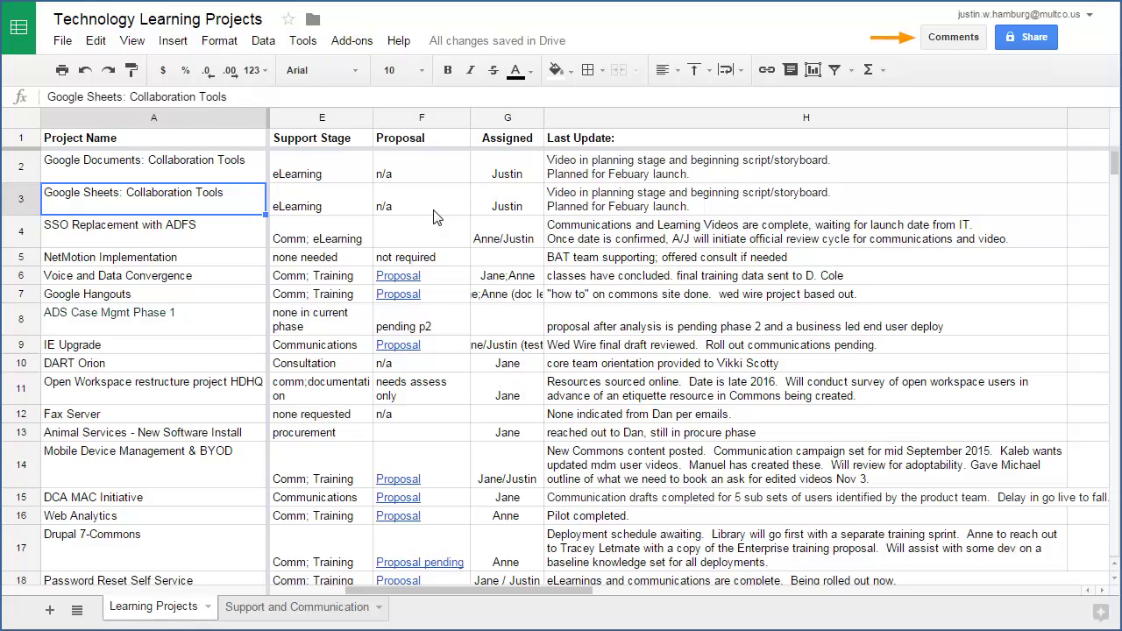
pyautogui.click(955, 40)
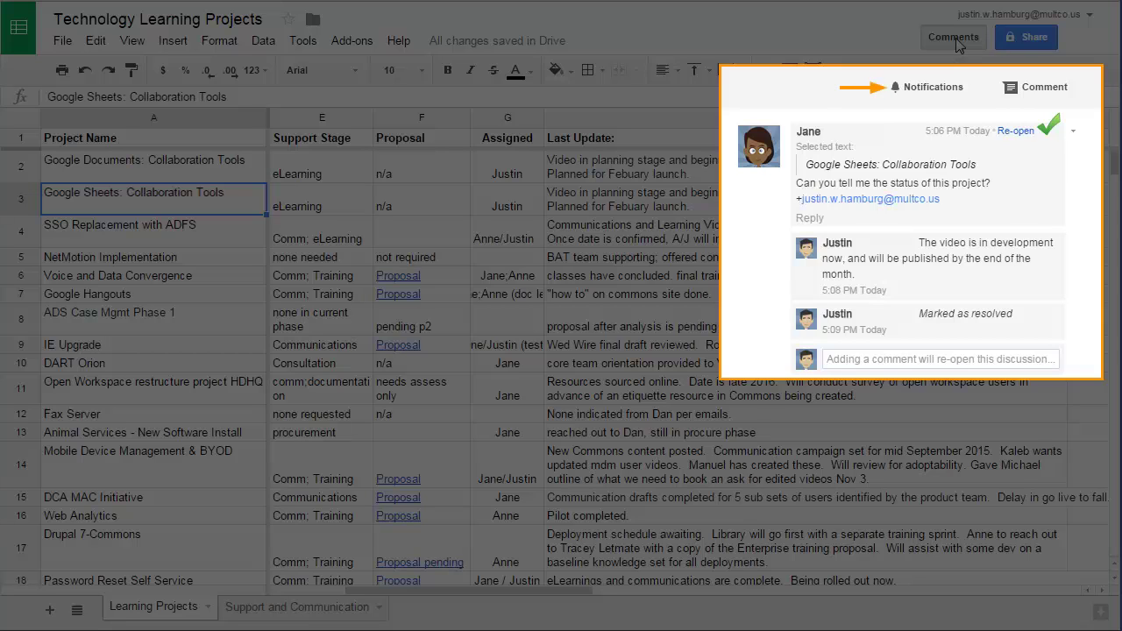
pyautogui.click(932, 93)
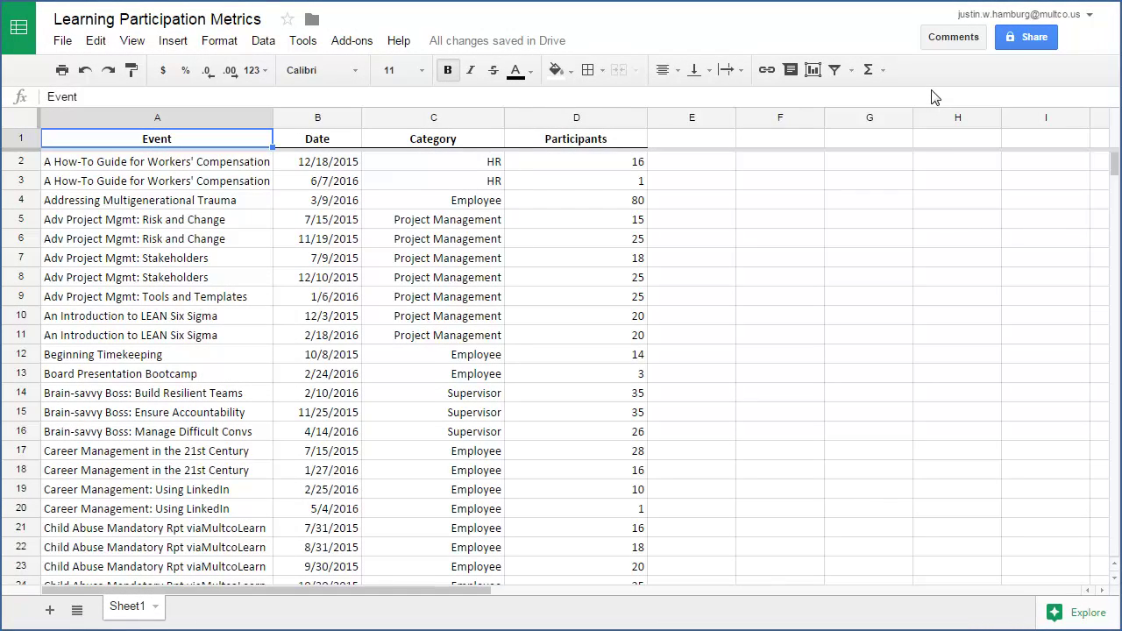
# - Save a notification rule that emails right away when any changes are made
pyautogui.click(305, 44)
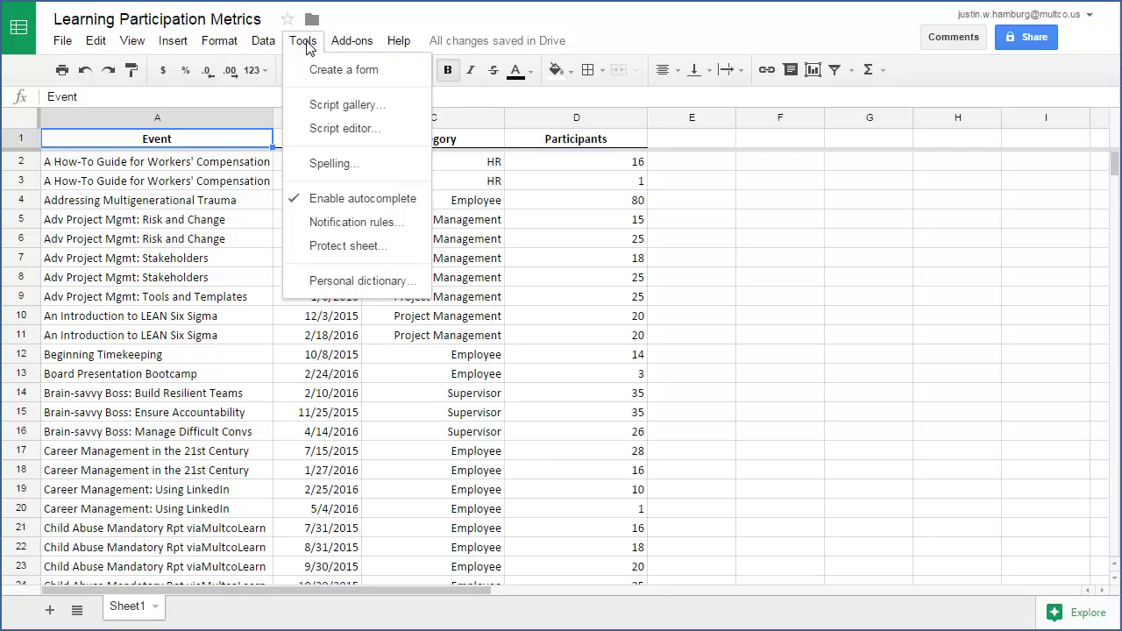
pyautogui.click(346, 223)
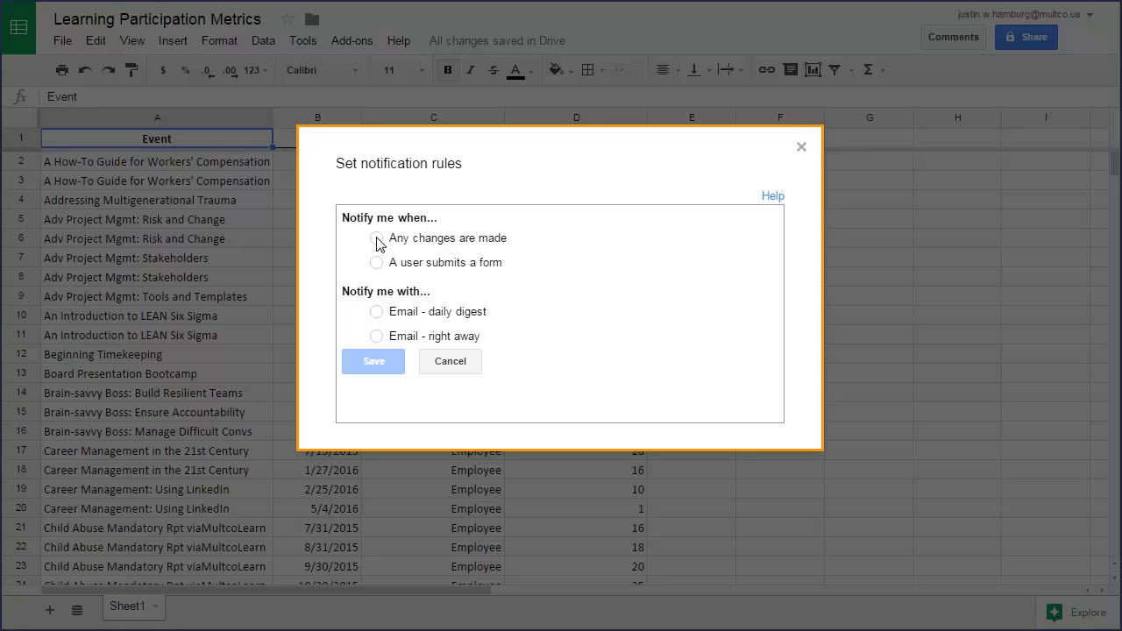
pyautogui.click(377, 239)
pyautogui.click(377, 337)
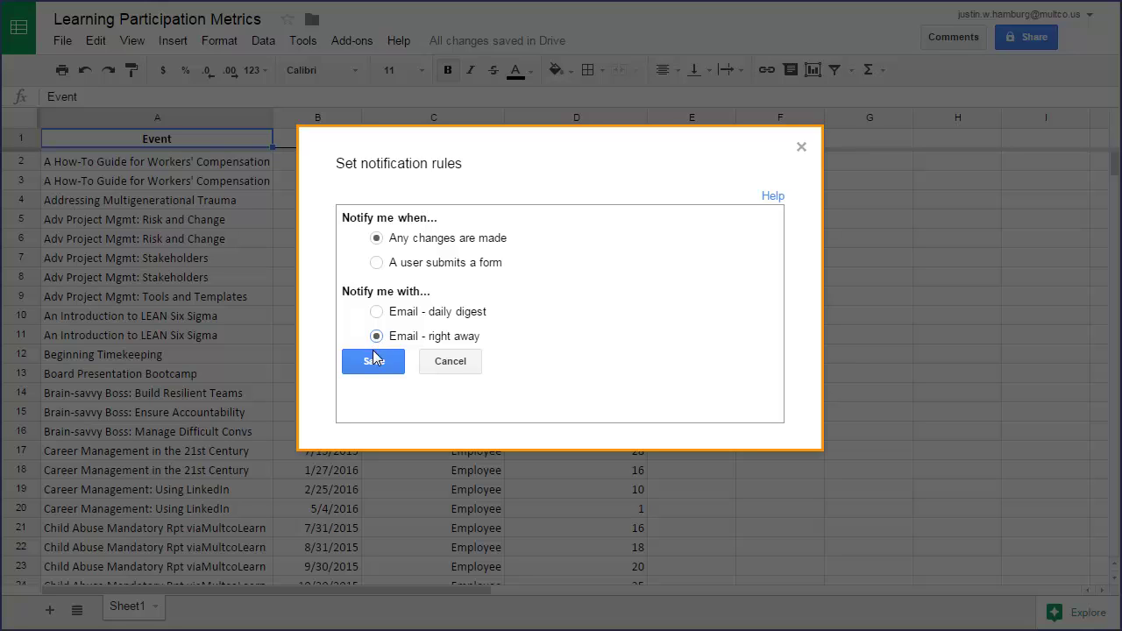
pyautogui.click(372, 358)
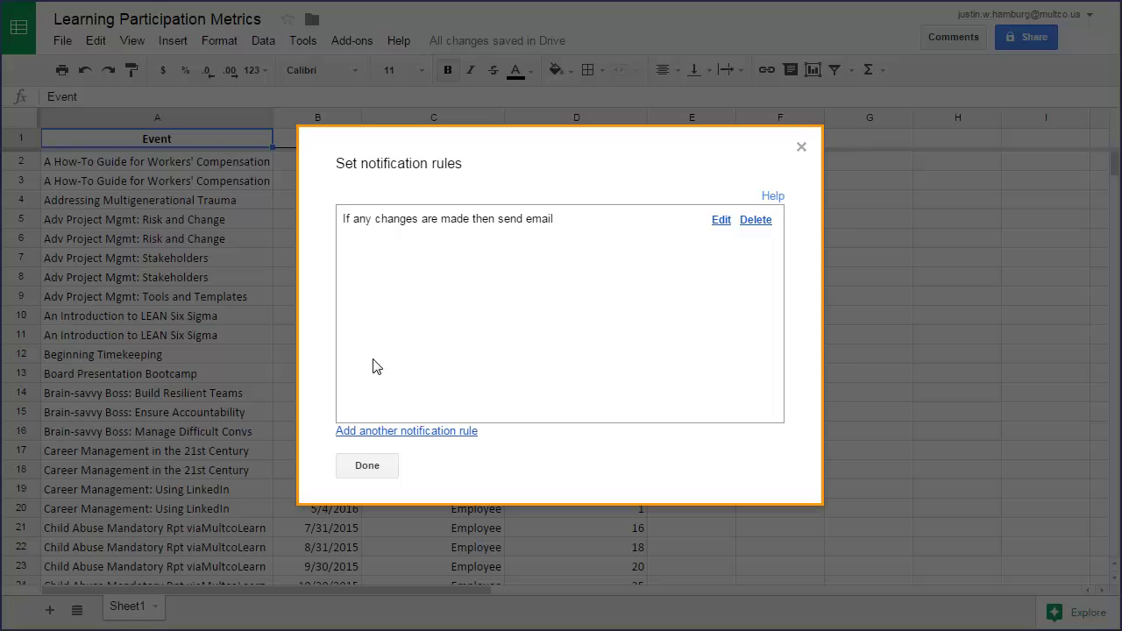
pyautogui.click(367, 467)
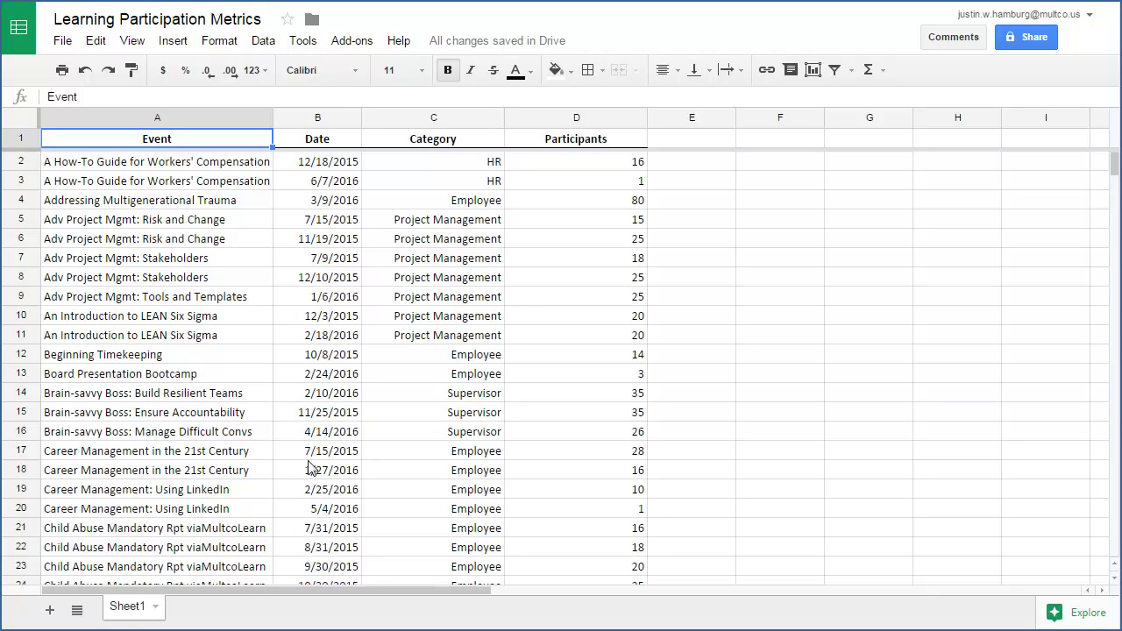
# - Email collaborators with subject 'Information for Friday's Team Meeting', leaving one recipient unchecked
pyautogui.click(63, 44)
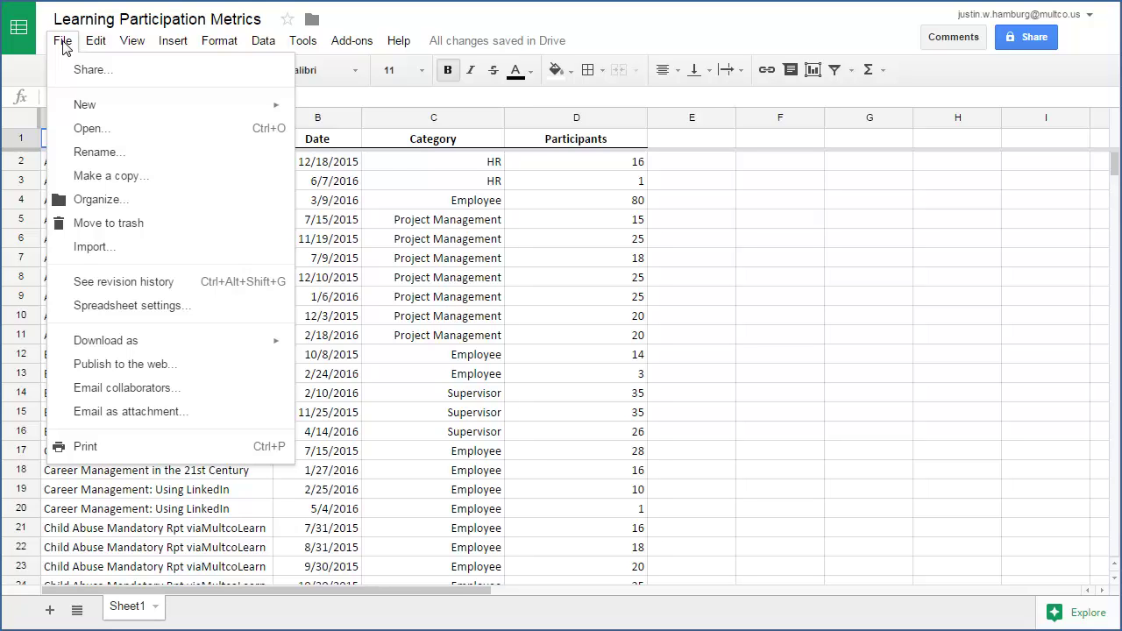
pyautogui.click(105, 391)
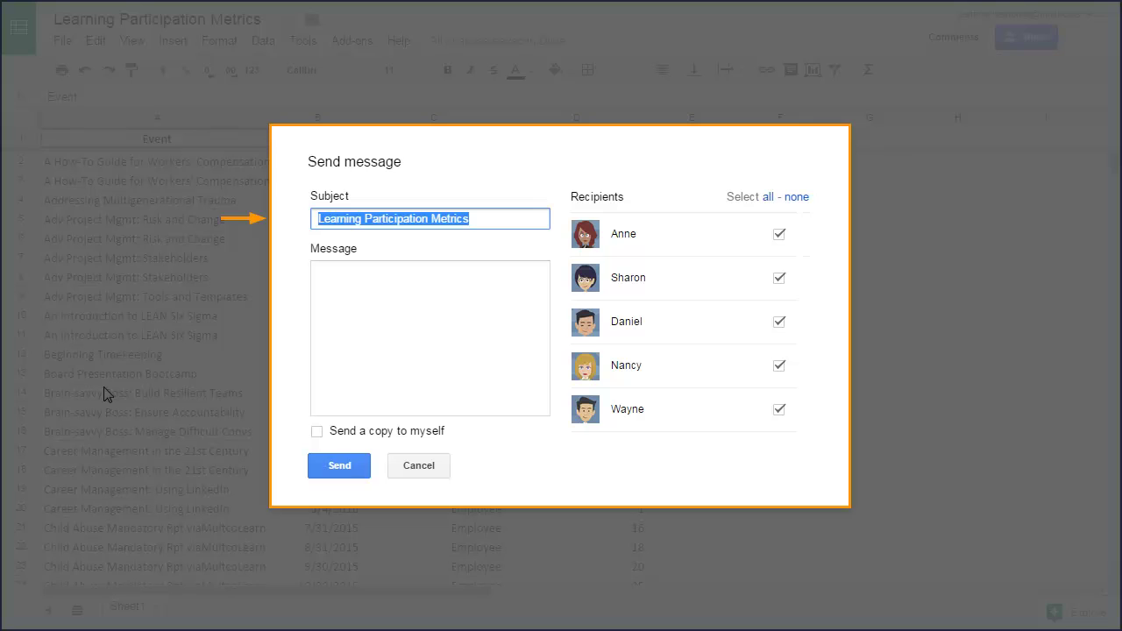
pyautogui.write("Information for Friday's Team Meeting")
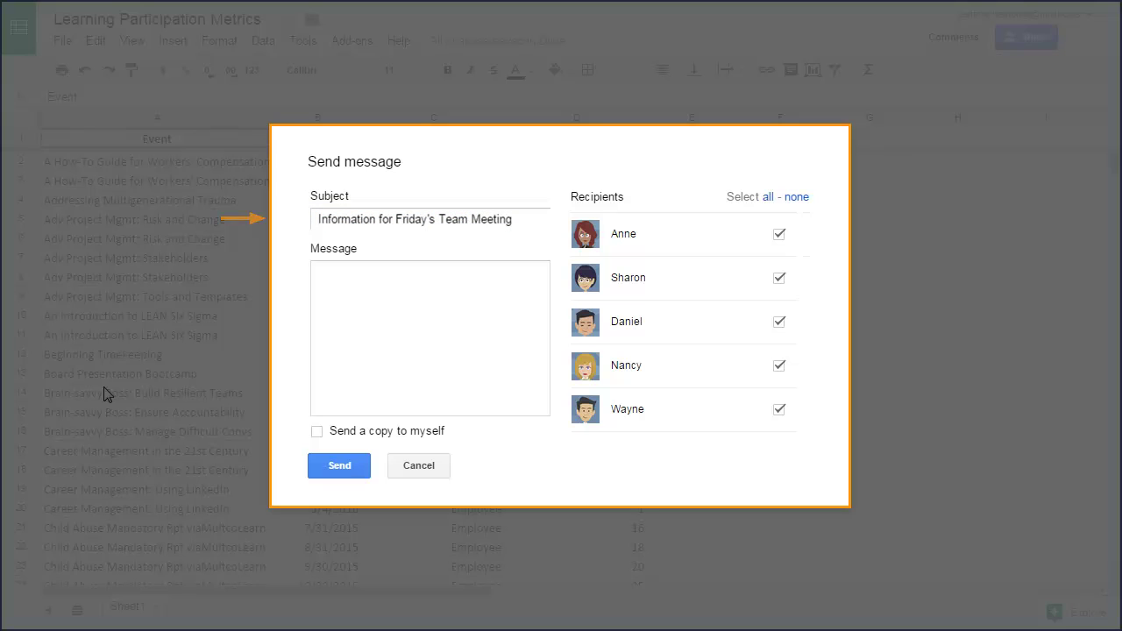
pyautogui.press('Tab')
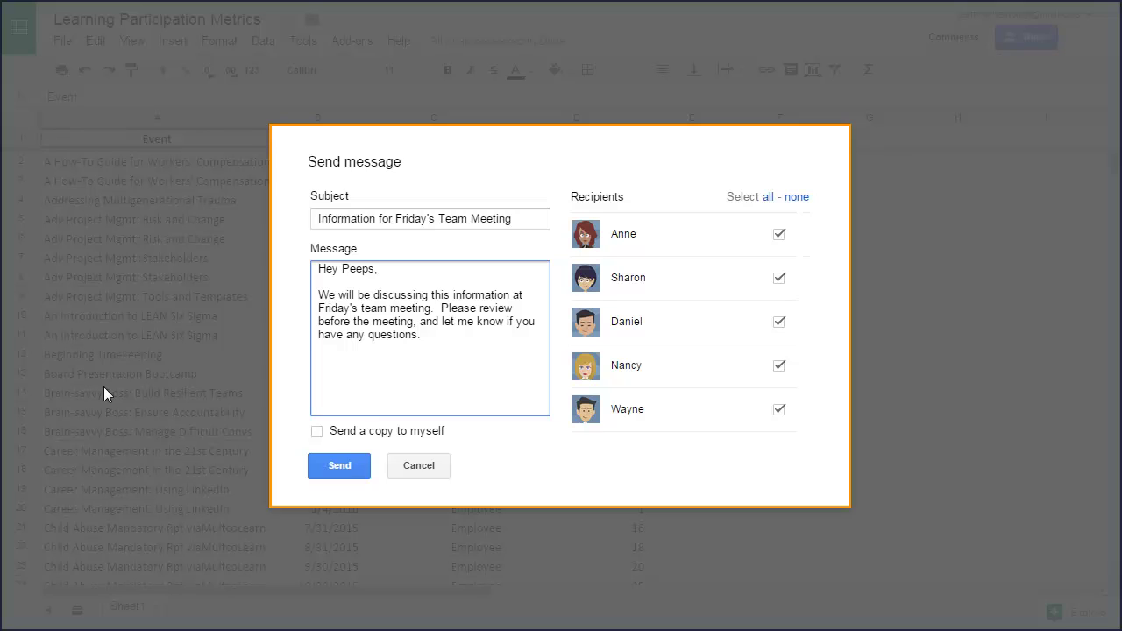
pyautogui.click(779, 322)
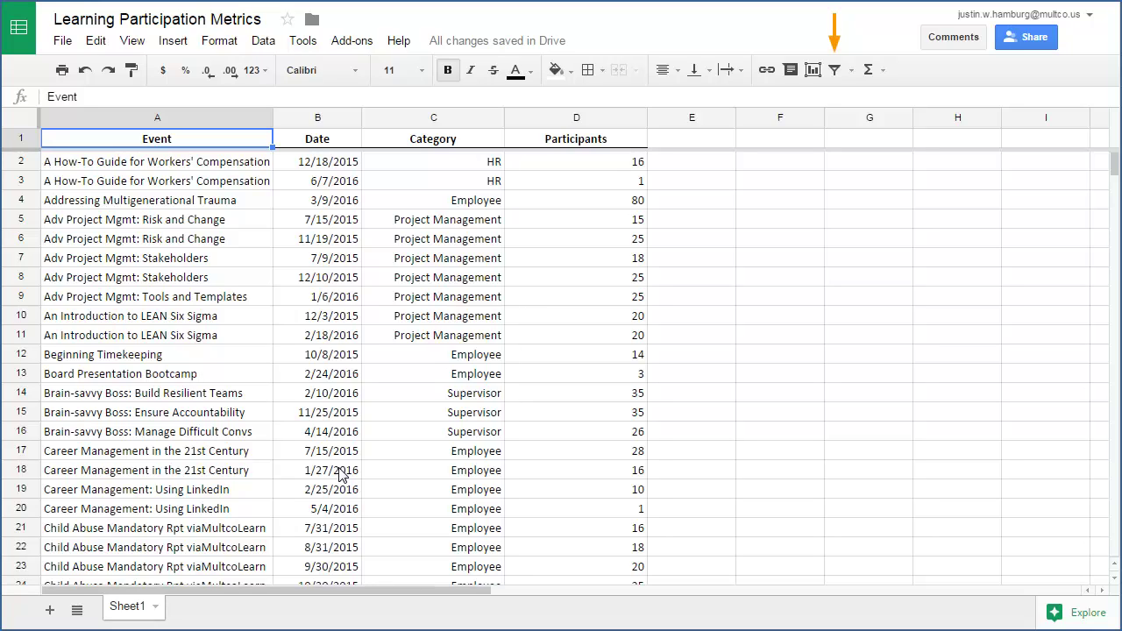
pyautogui.click(835, 74)
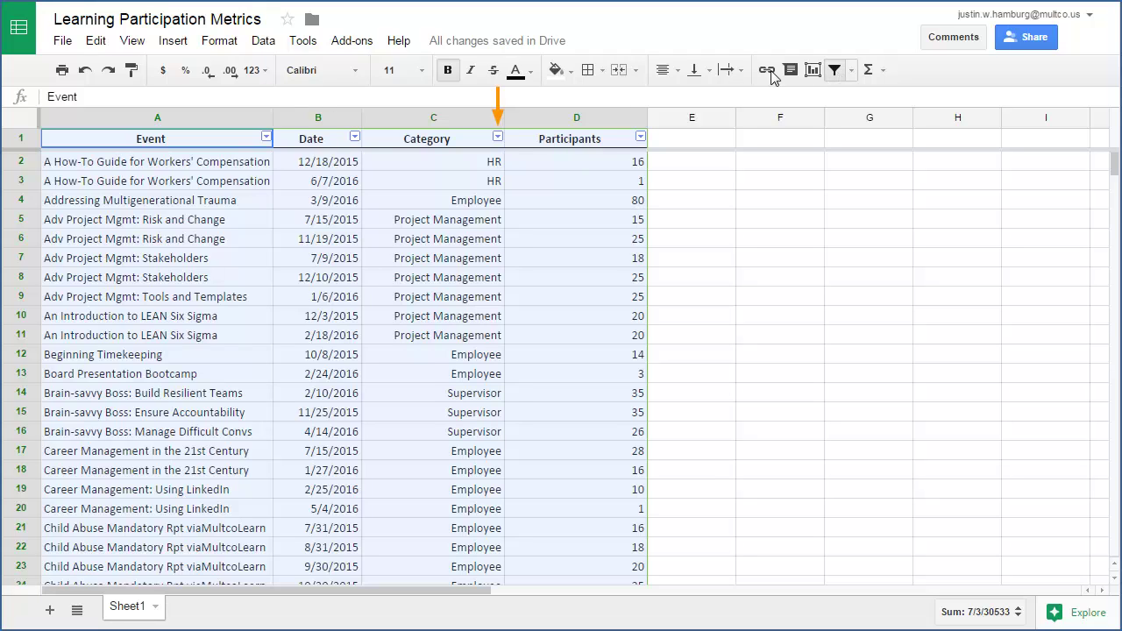
pyautogui.click(497, 138)
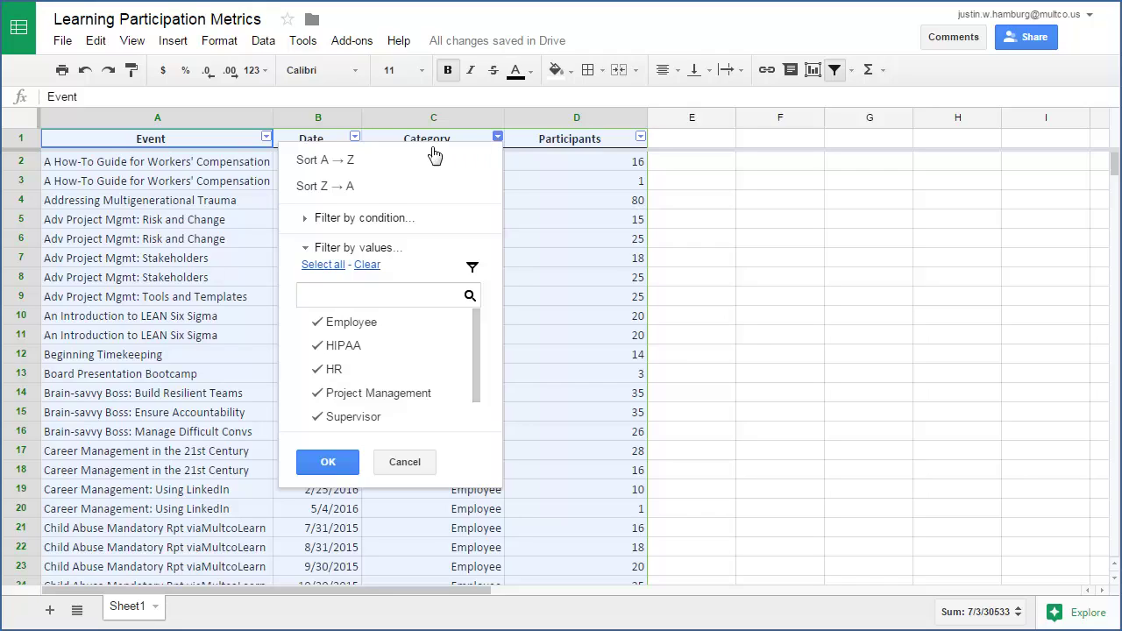
pyautogui.click(369, 265)
pyautogui.scroll(-1, 476, 421)
pyautogui.click(355, 412)
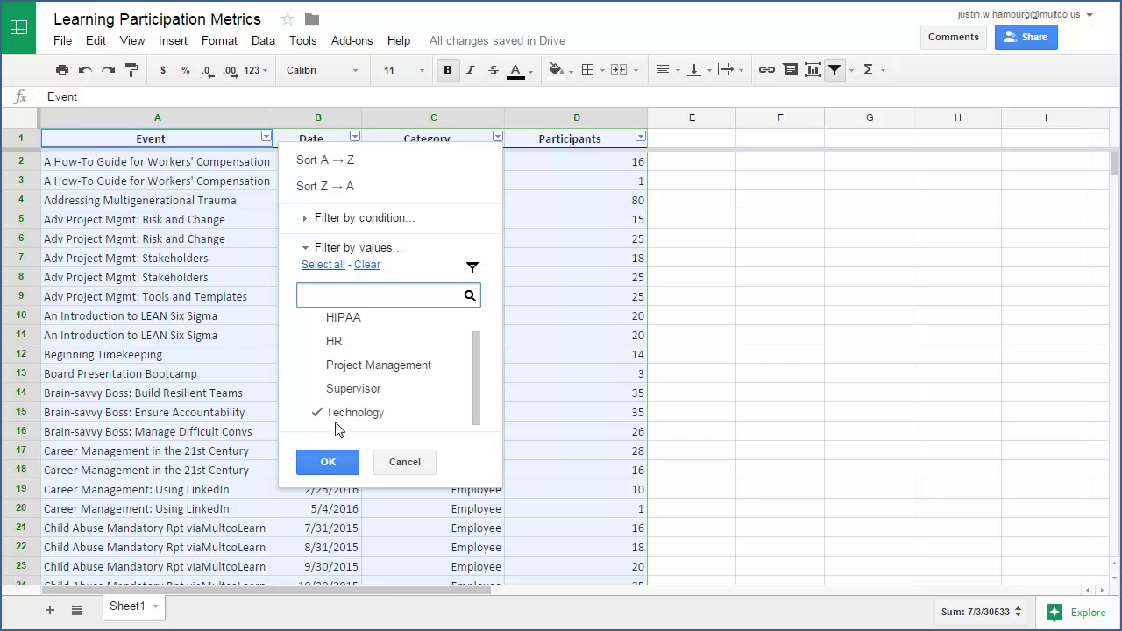
pyautogui.click(328, 465)
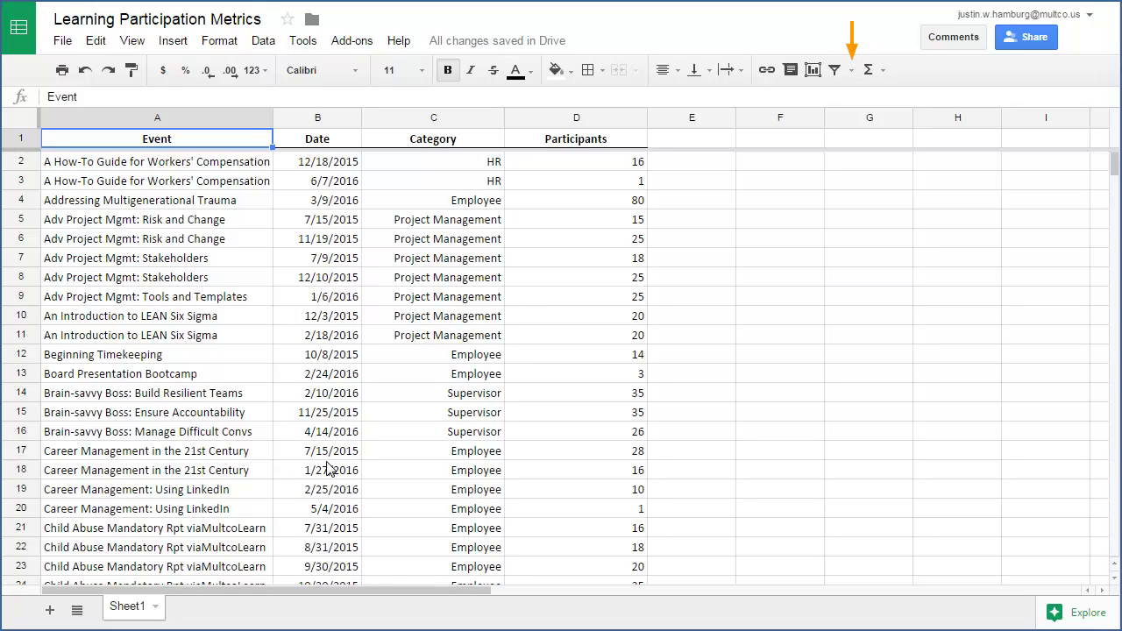
# - Create a new filter view named 'Technology' and close it afterwards
pyautogui.click(852, 72)
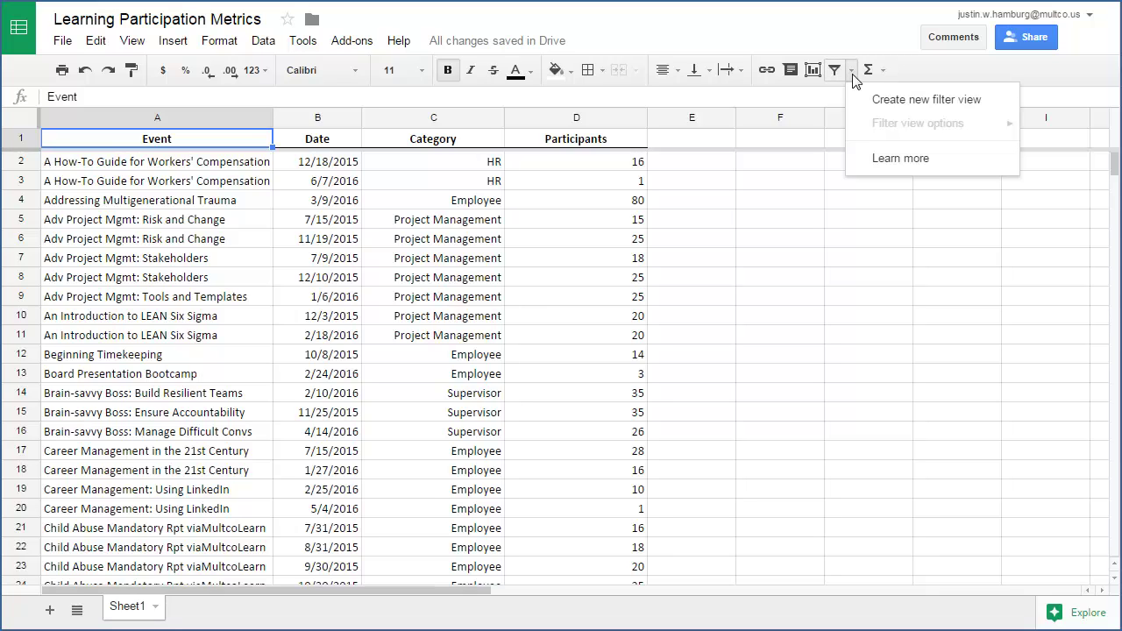
pyautogui.click(931, 103)
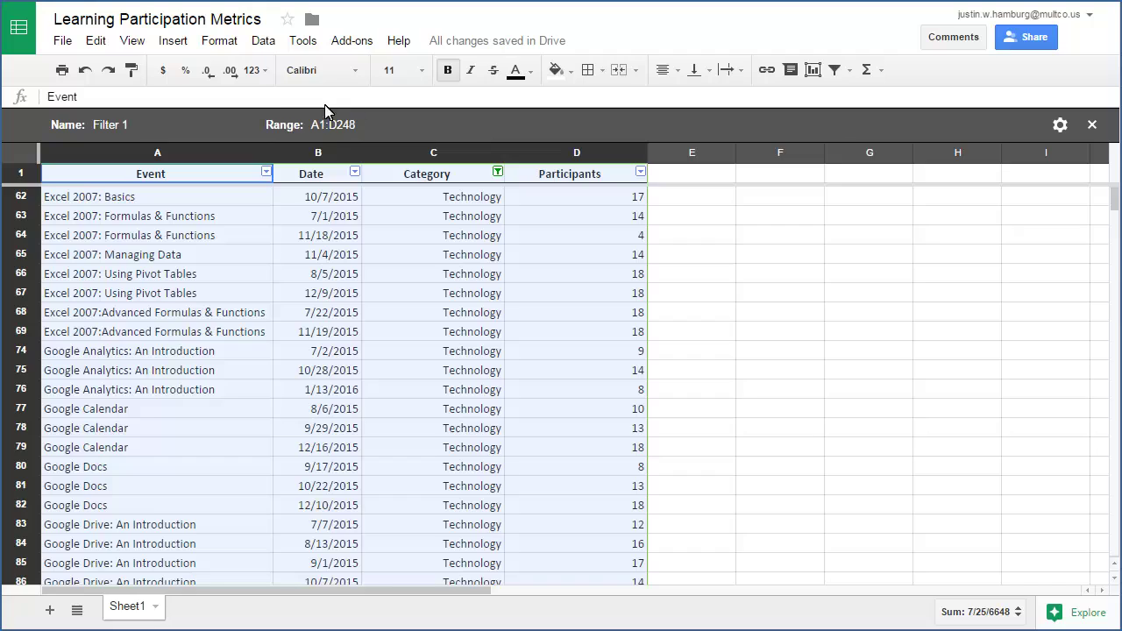
pyautogui.click(107, 125)
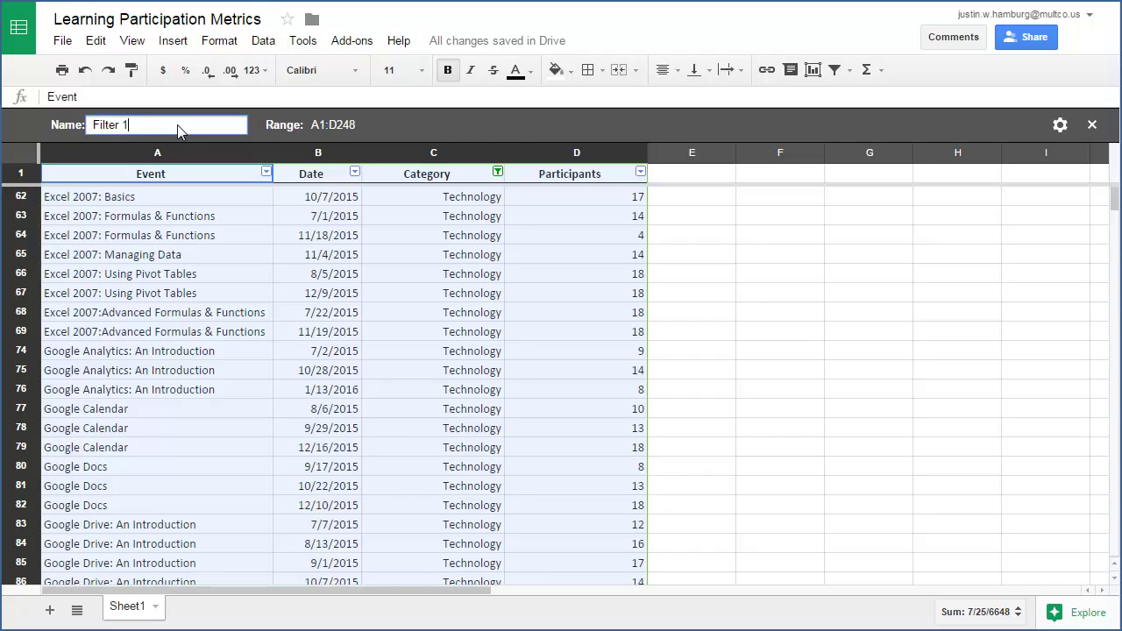
pyautogui.write('Technology')
pyautogui.press('Return')
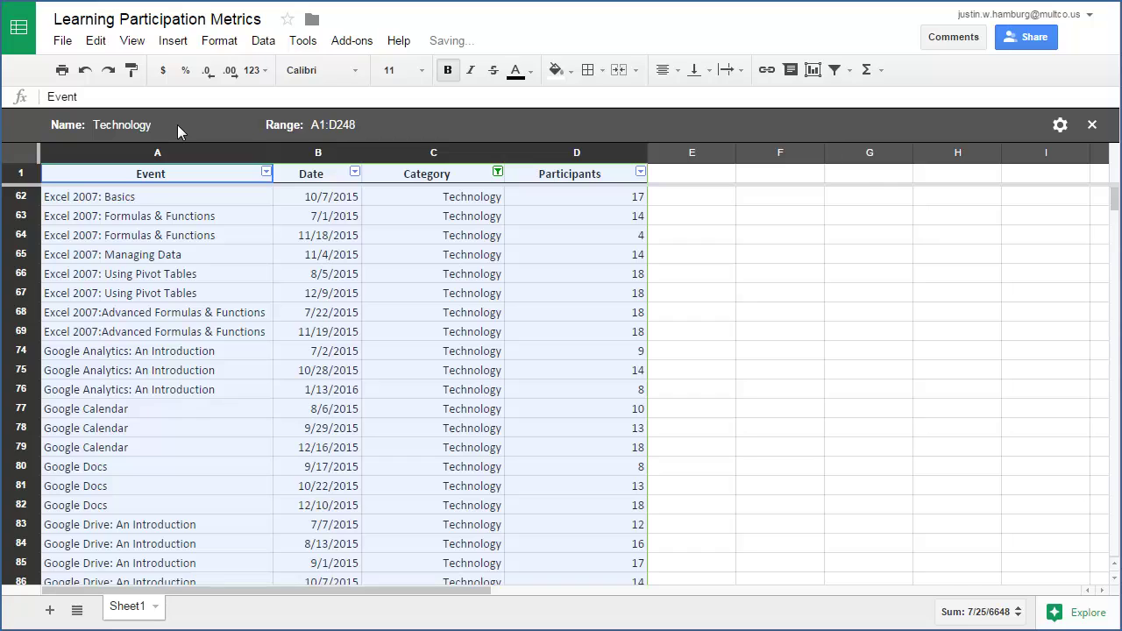
pyautogui.click(1092, 125)
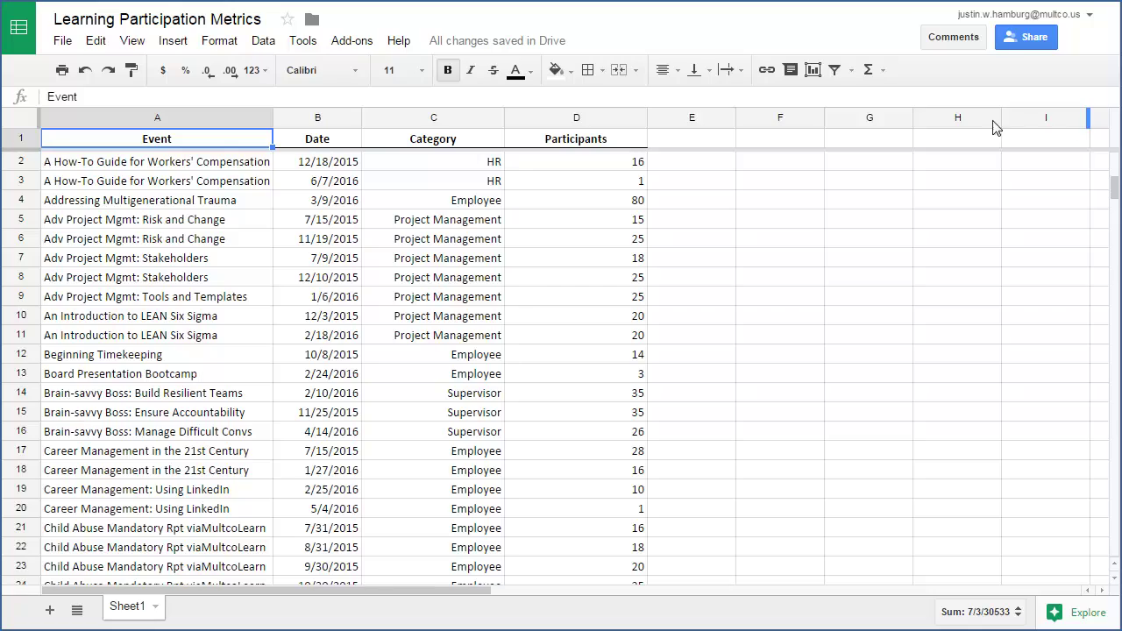
# - Reapply the saved Technology filter view from the Filter views list
pyautogui.click(851, 72)
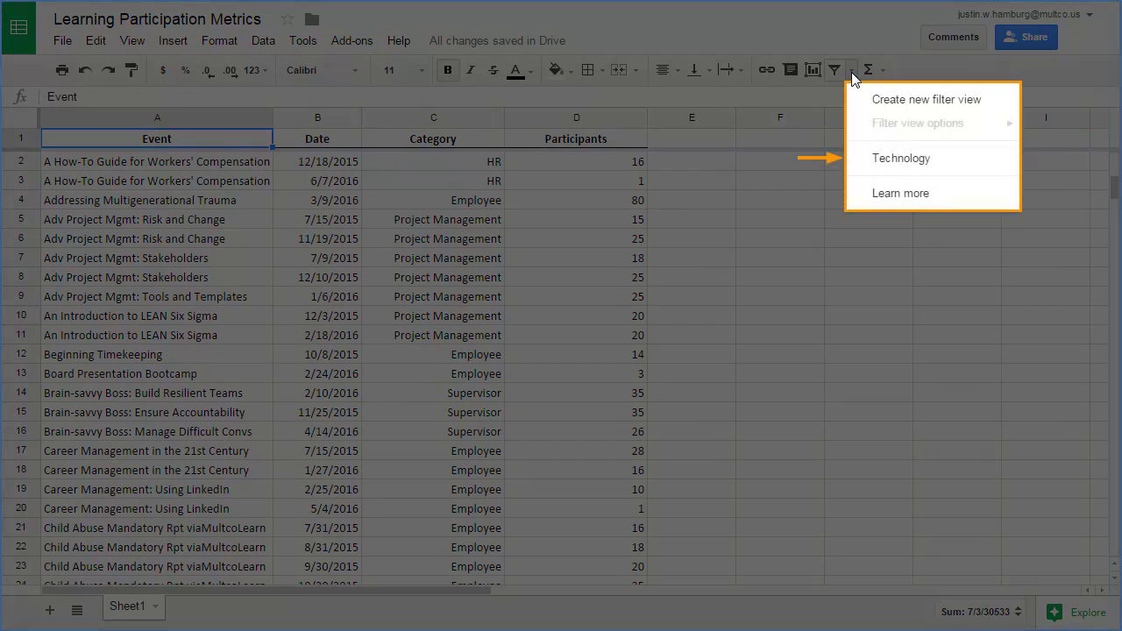
pyautogui.click(904, 161)
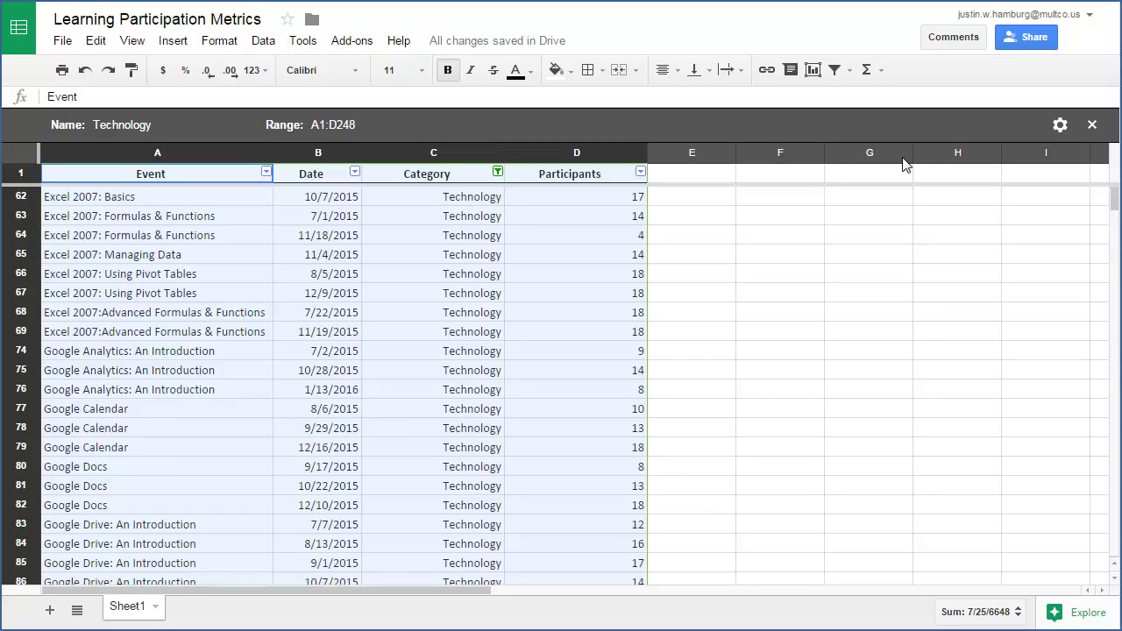